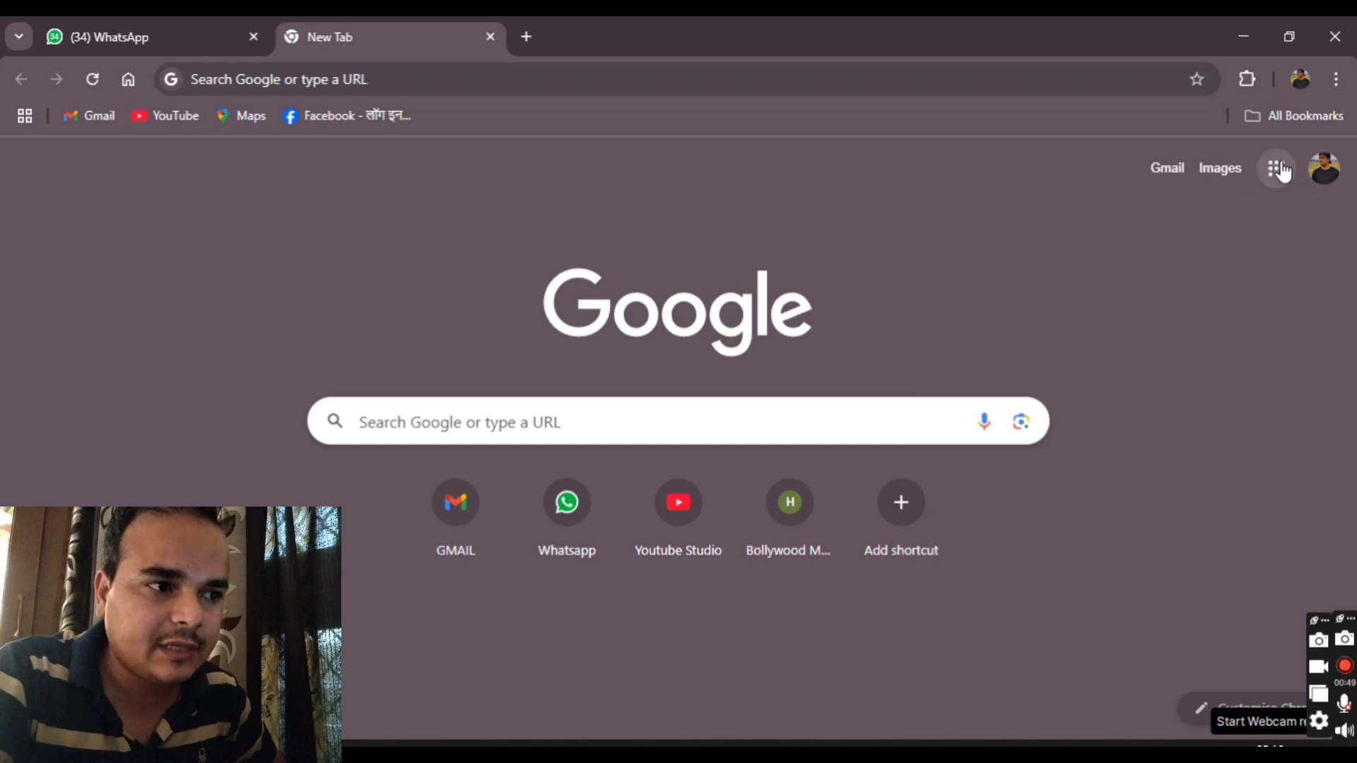
Step: Launch Google Sheets from the apps list, then close that Sheets browser window
{"action": "scroll", "coordinate": [1127, 428], "scroll_direction": "down", "scroll_amount": 2}
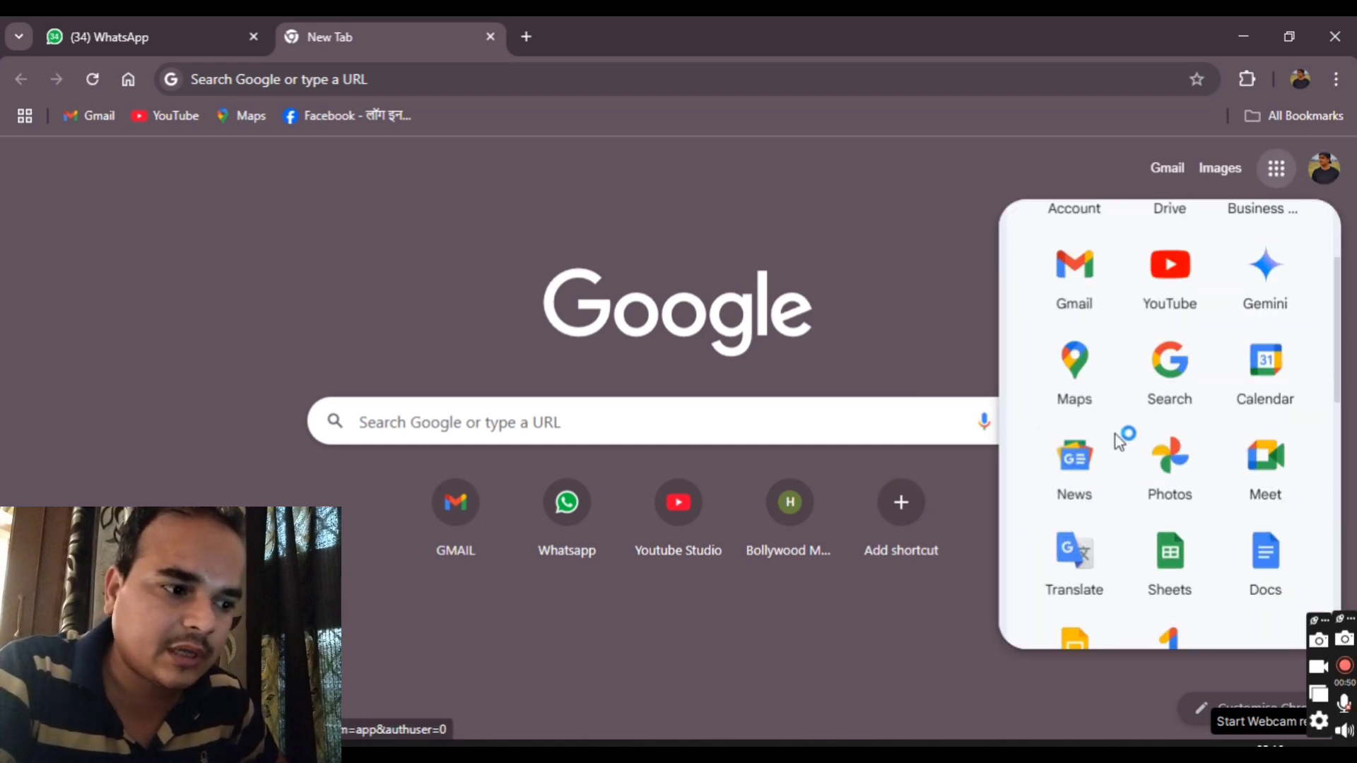
{"action": "left_click", "coordinate": [1172, 562]}
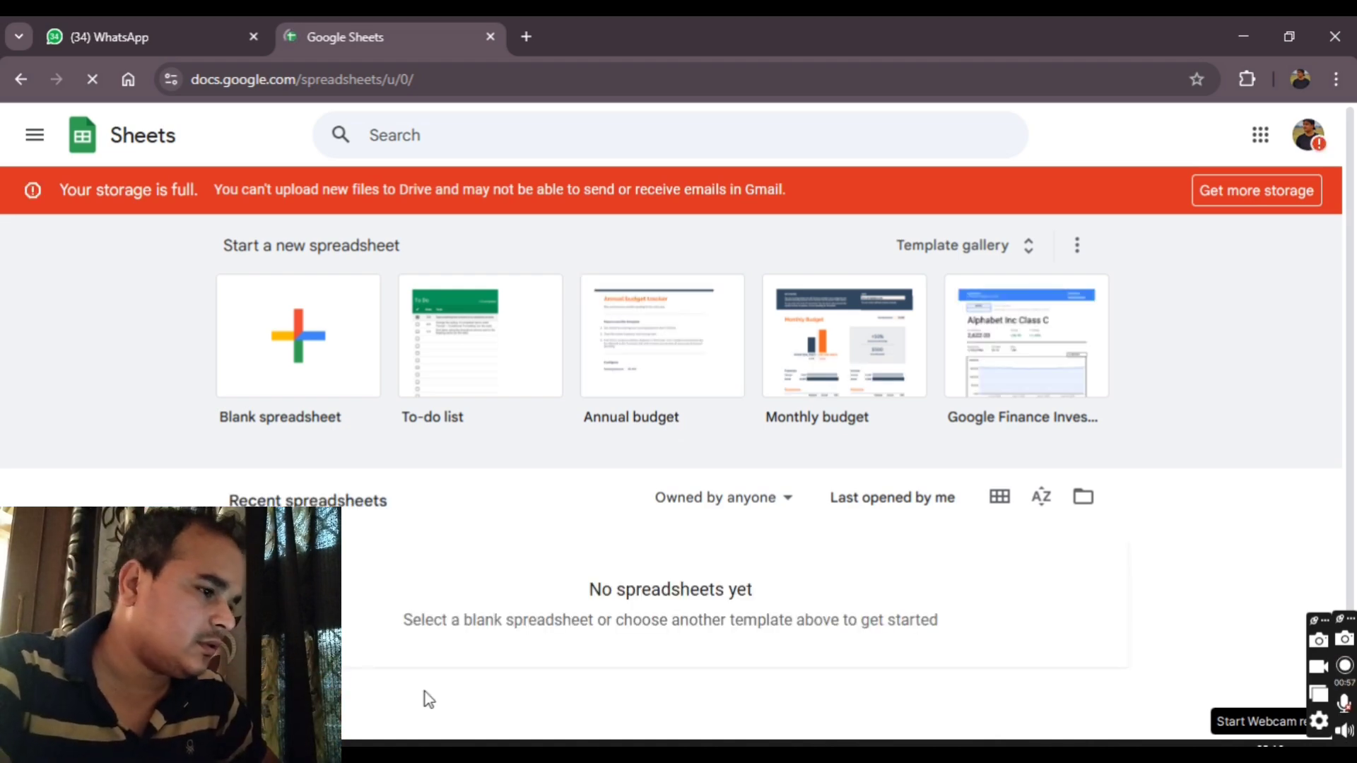
{"action": "left_click", "coordinate": [1335, 37]}
Step: Launch Sheets from the Google apps grid and open the My Workbook spreadsheet
{"action": "left_click", "coordinate": [1277, 135]}
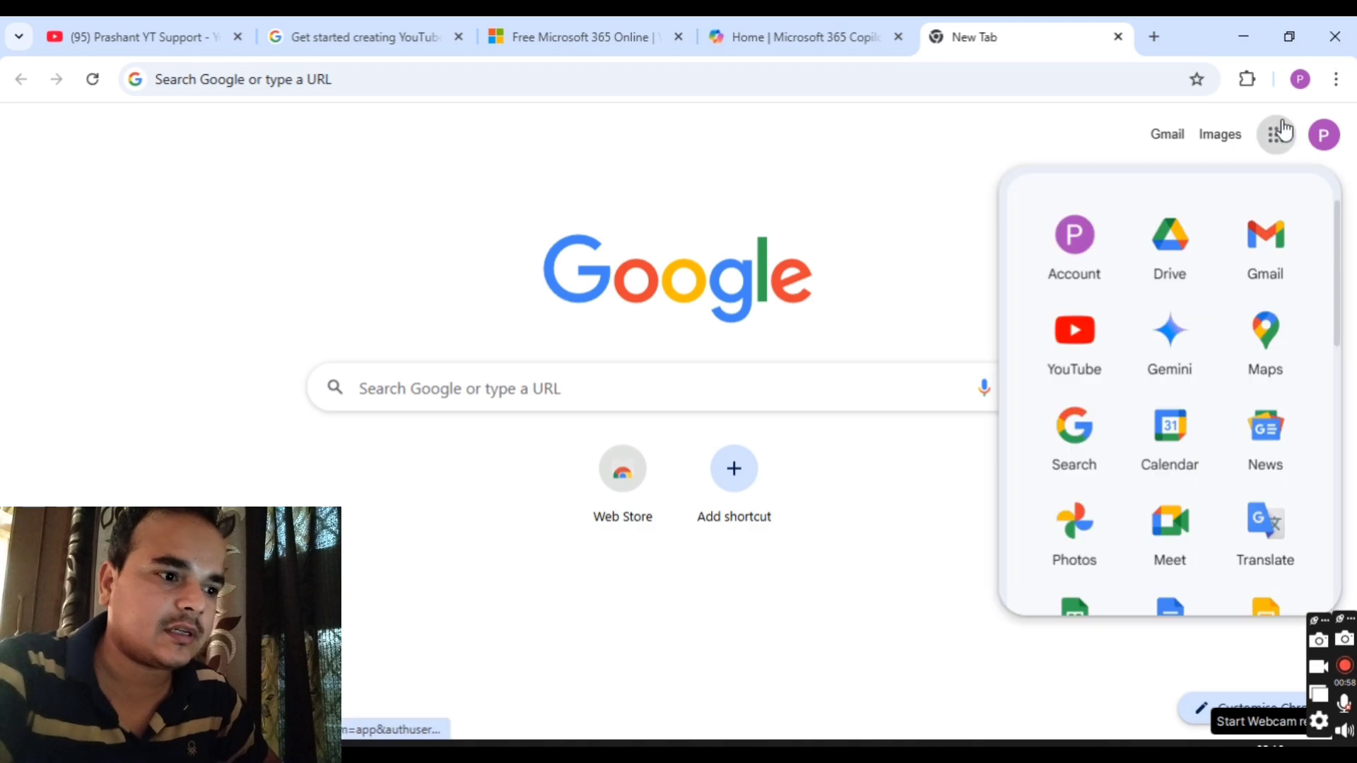
{"action": "left_click", "coordinate": [1073, 586]}
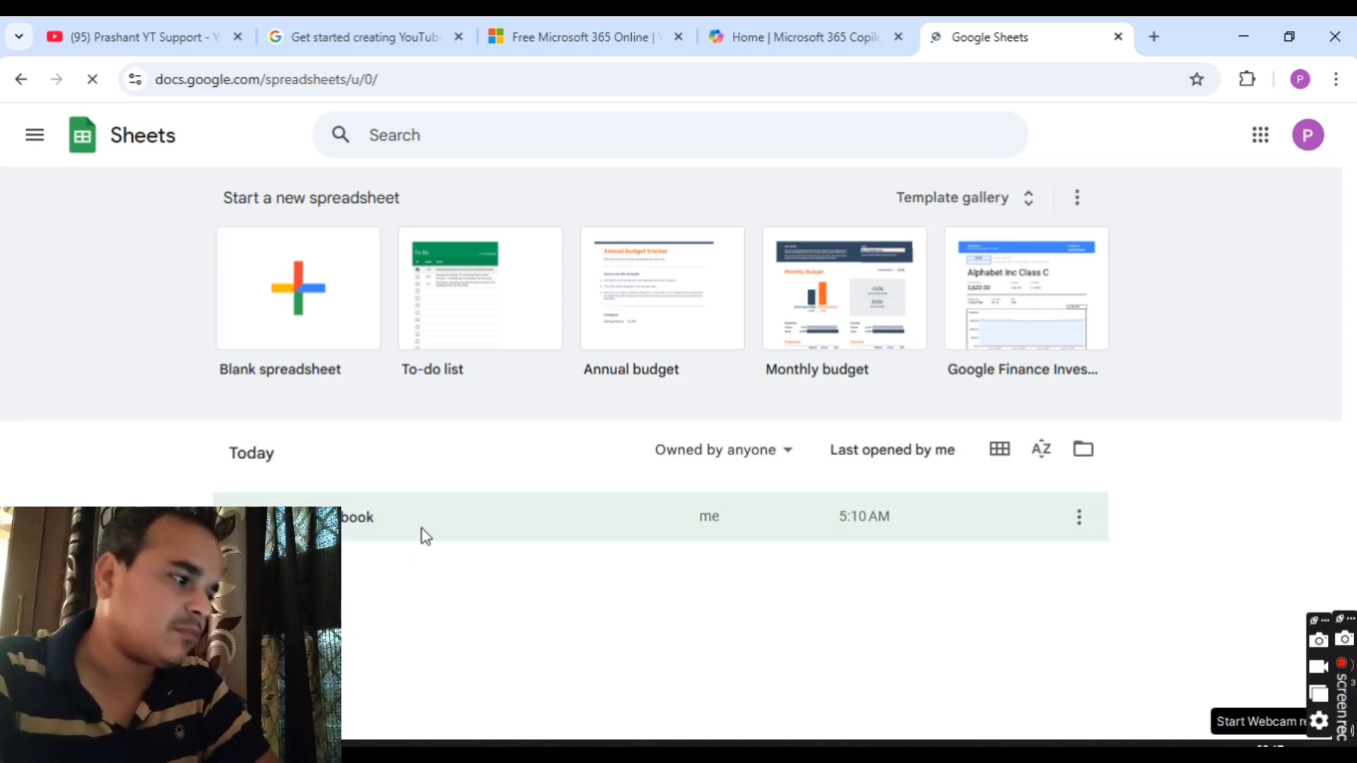
{"action": "left_click", "coordinate": [425, 536]}
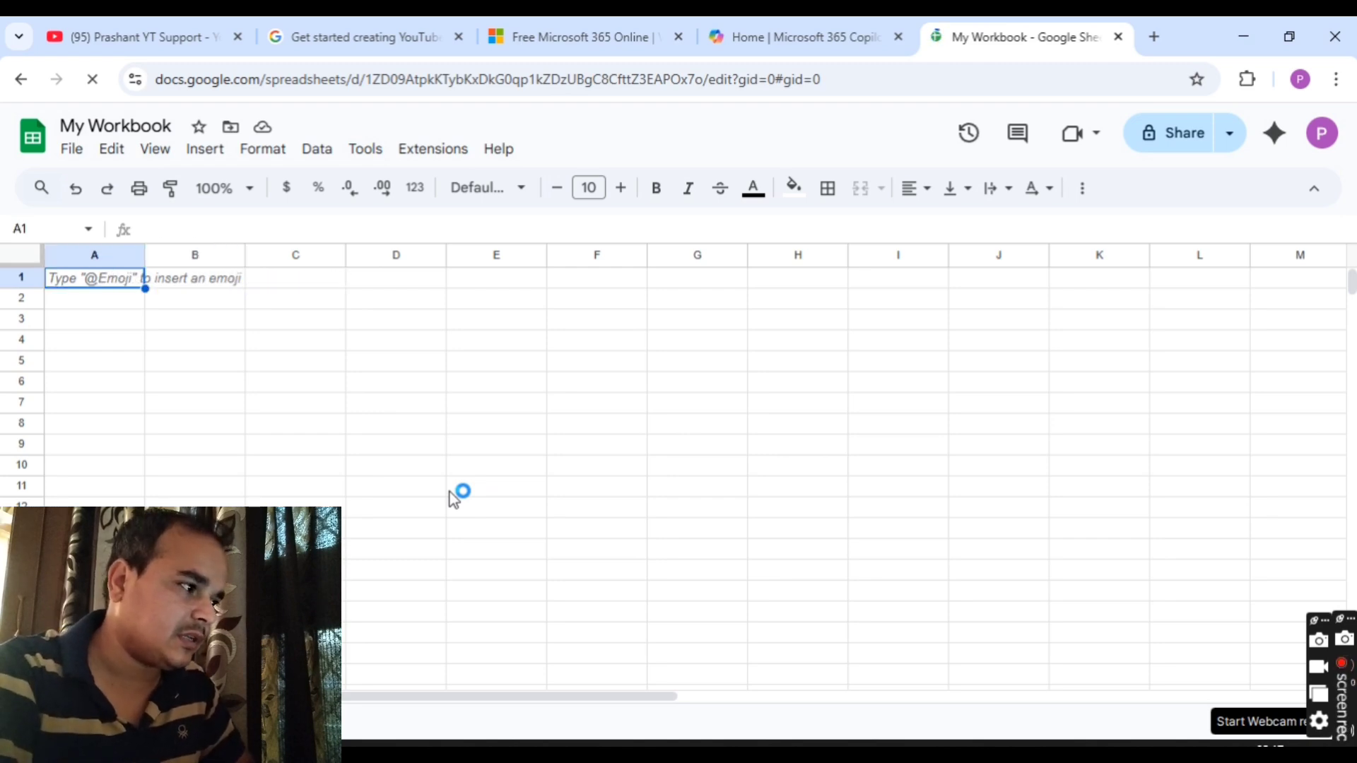
Step: Enter the headers Name, Student No. and Class in cells A1–C1, then return to A1
{"action": "type", "text": "Name"}
{"action": "key", "text": "Tab"}
{"action": "type", "text": "Stu"}
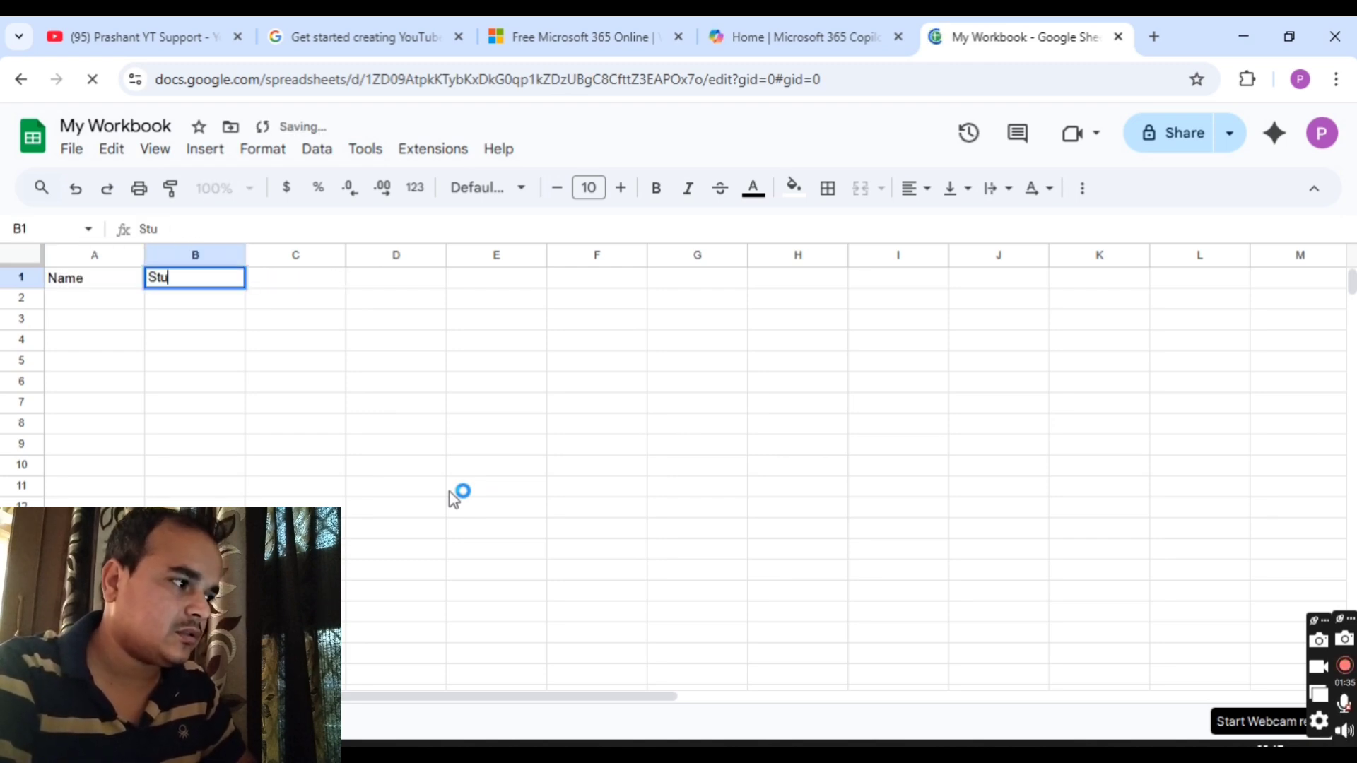
{"action": "type", "text": "dent No"}
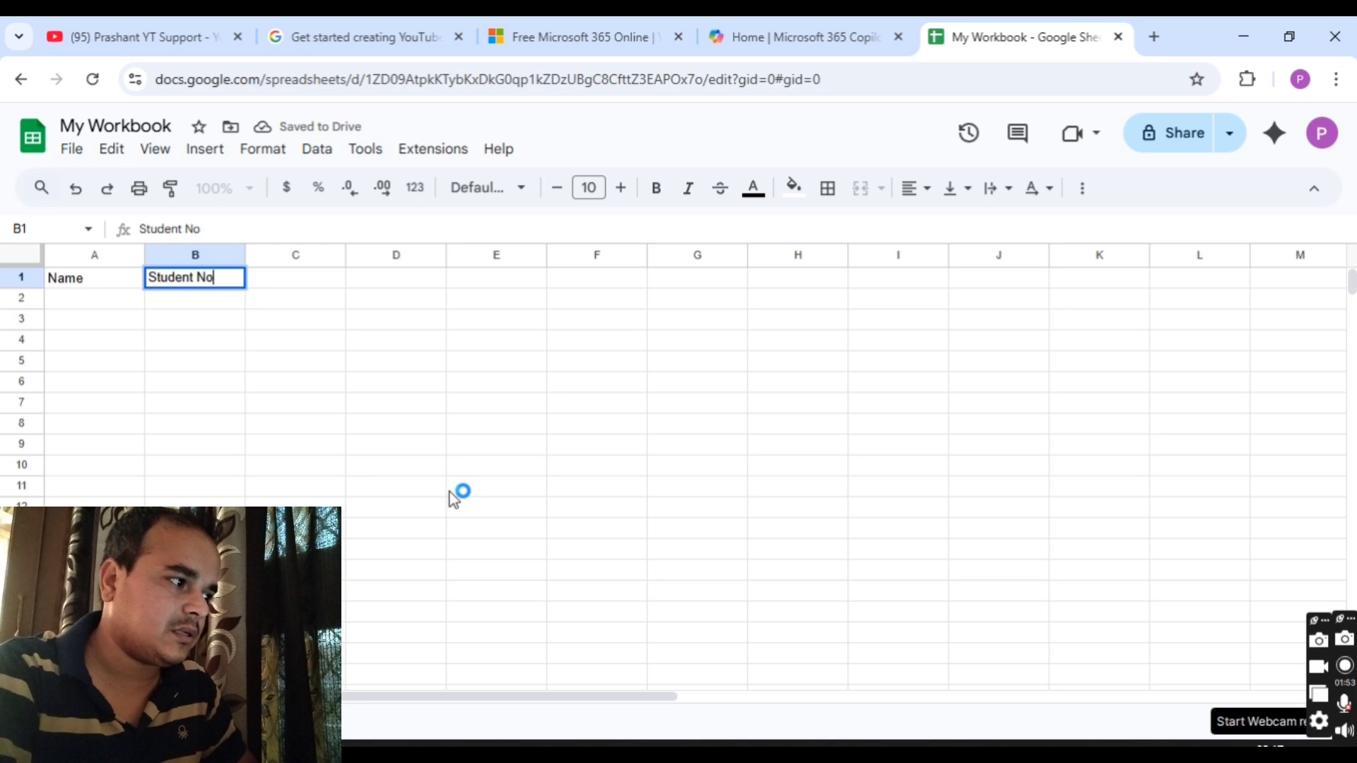
{"action": "type", "text": "."}
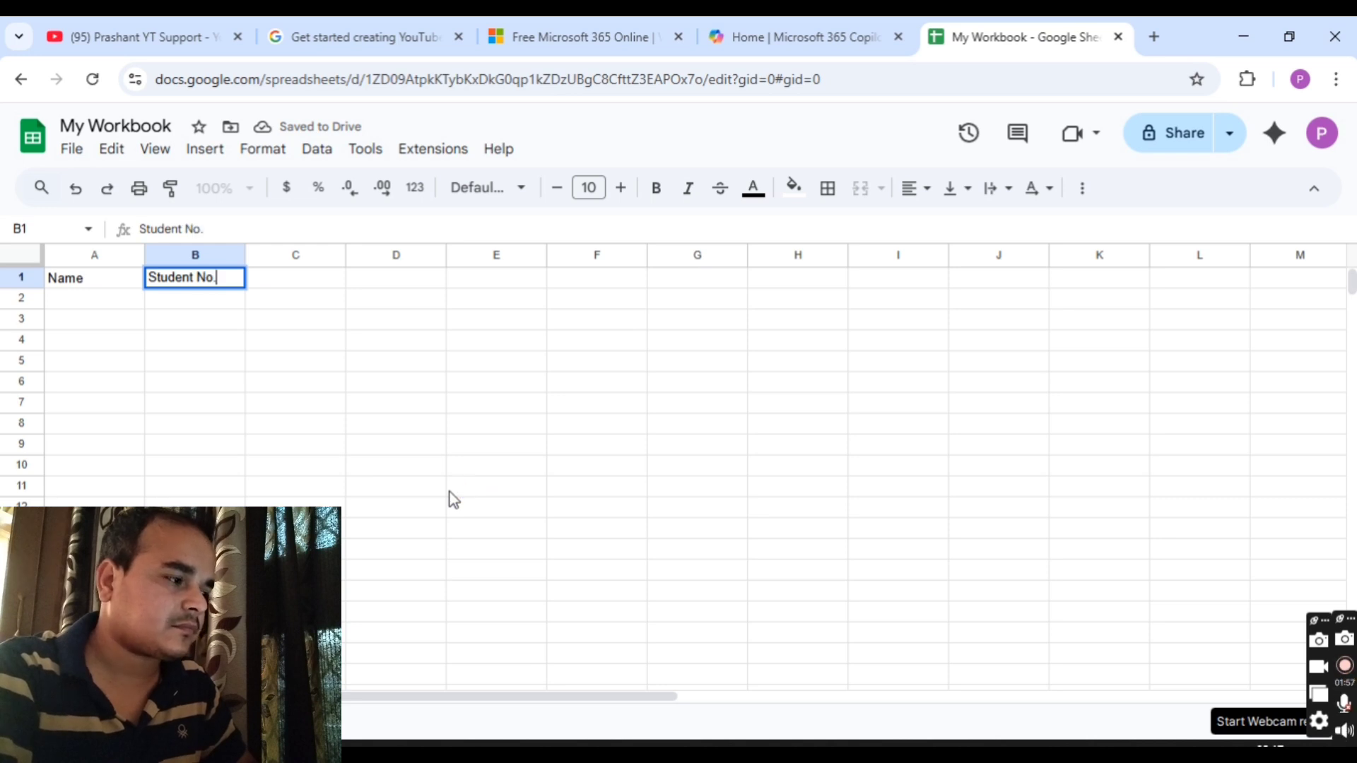
{"action": "key", "text": "Tab"}
{"action": "type", "text": "Cla"}
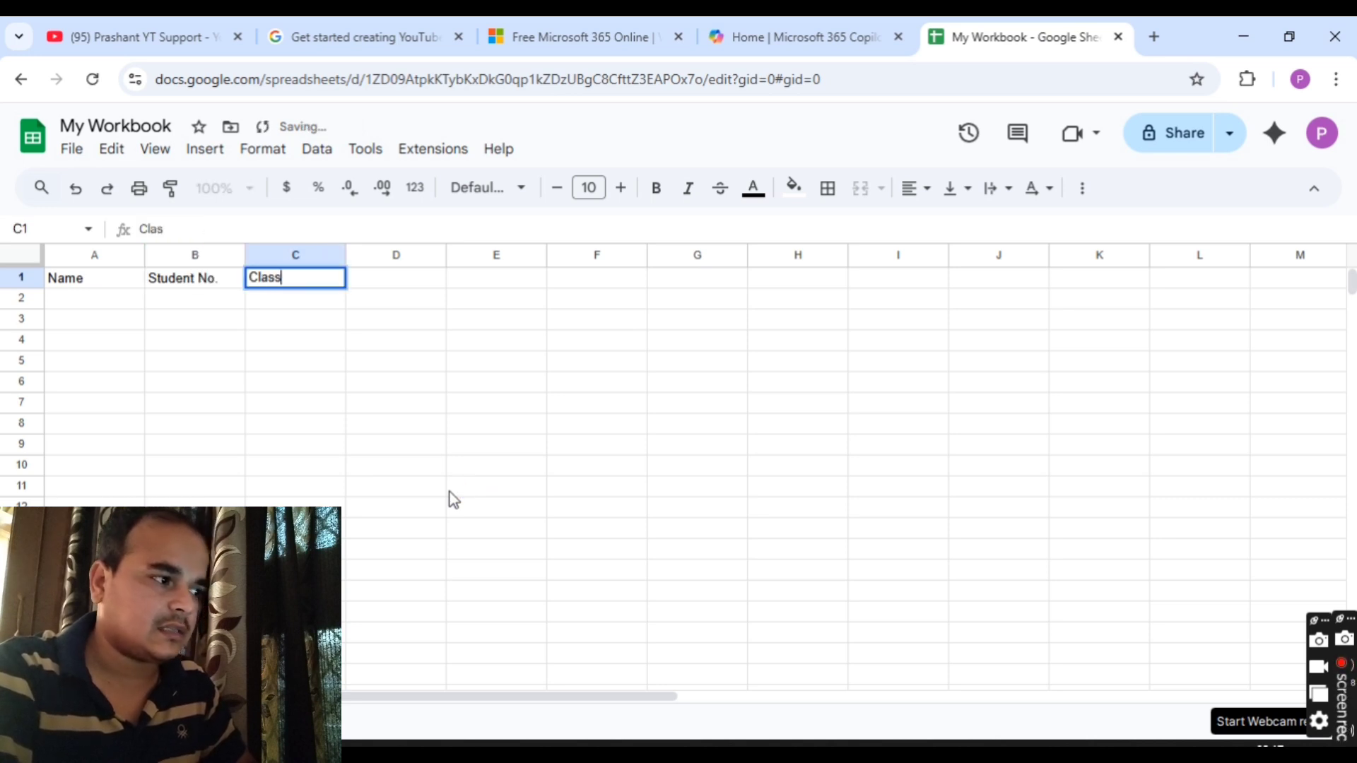
{"action": "key", "text": "Return"}
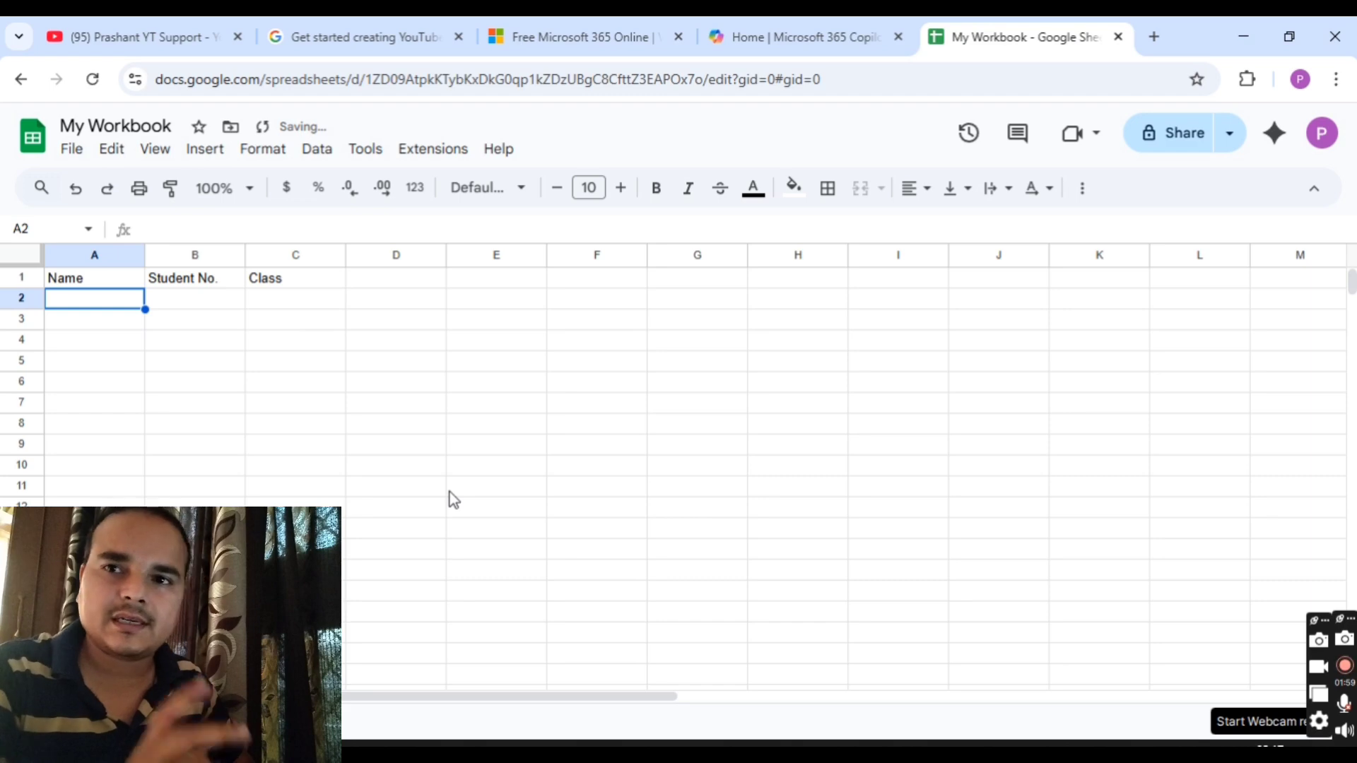
{"action": "key", "text": "Up"}
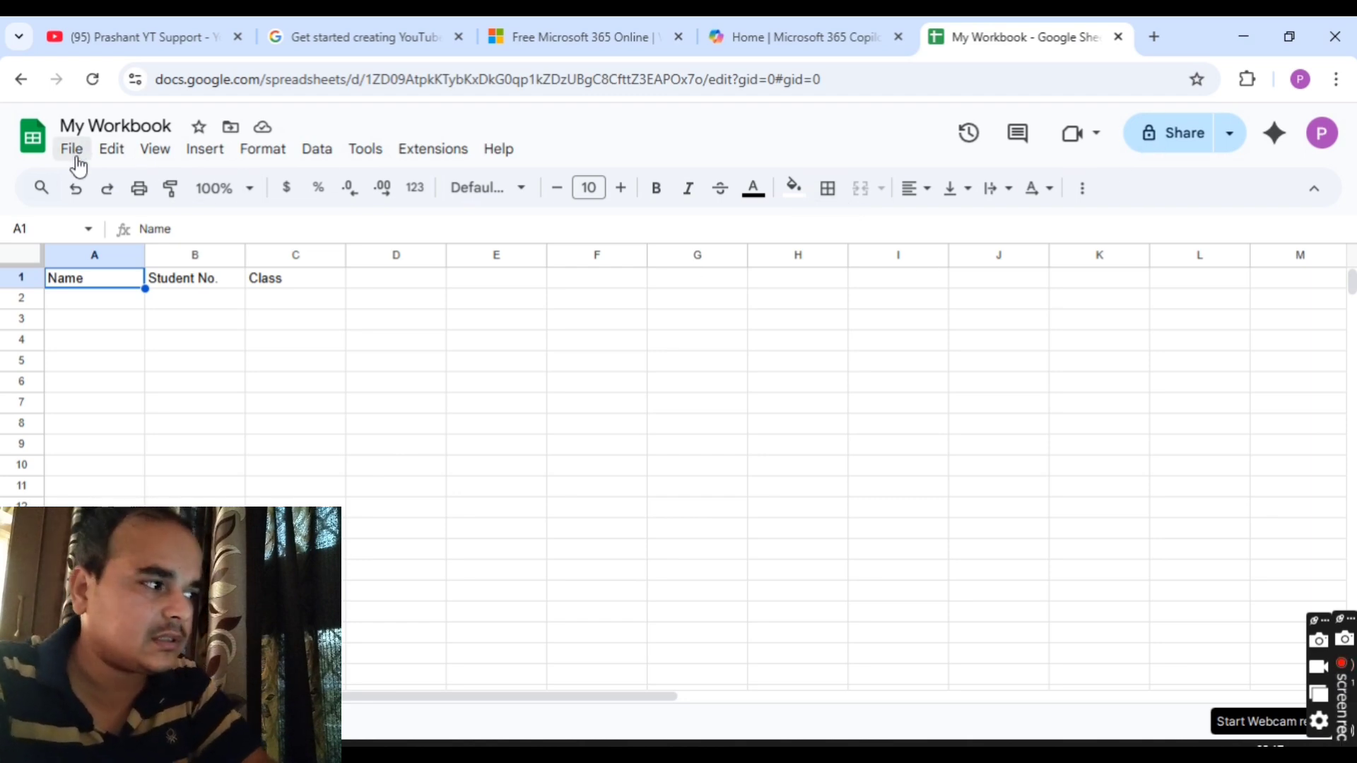
Step: Look through the Edit menu, then bring up the Share dialog for My Workbook
{"action": "left_click", "coordinate": [111, 154]}
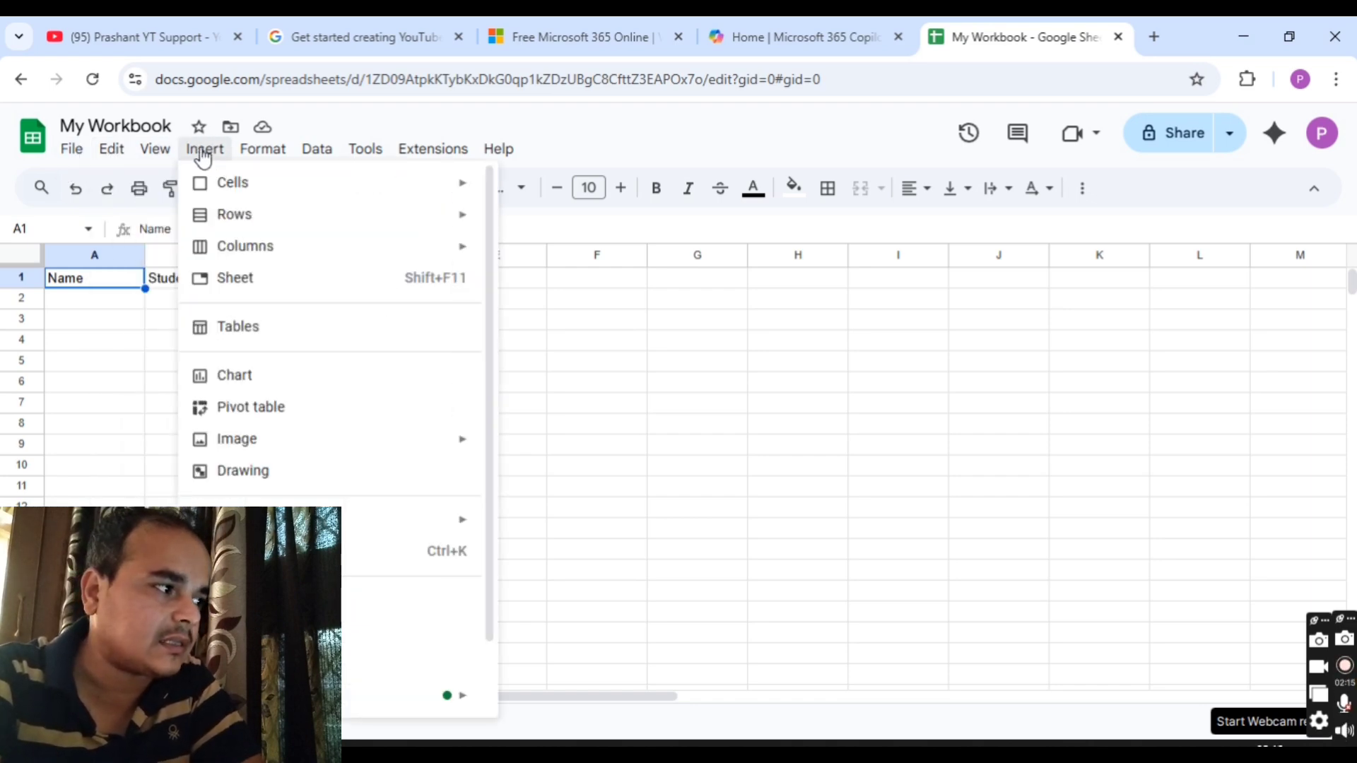
{"action": "left_click", "coordinate": [732, 491]}
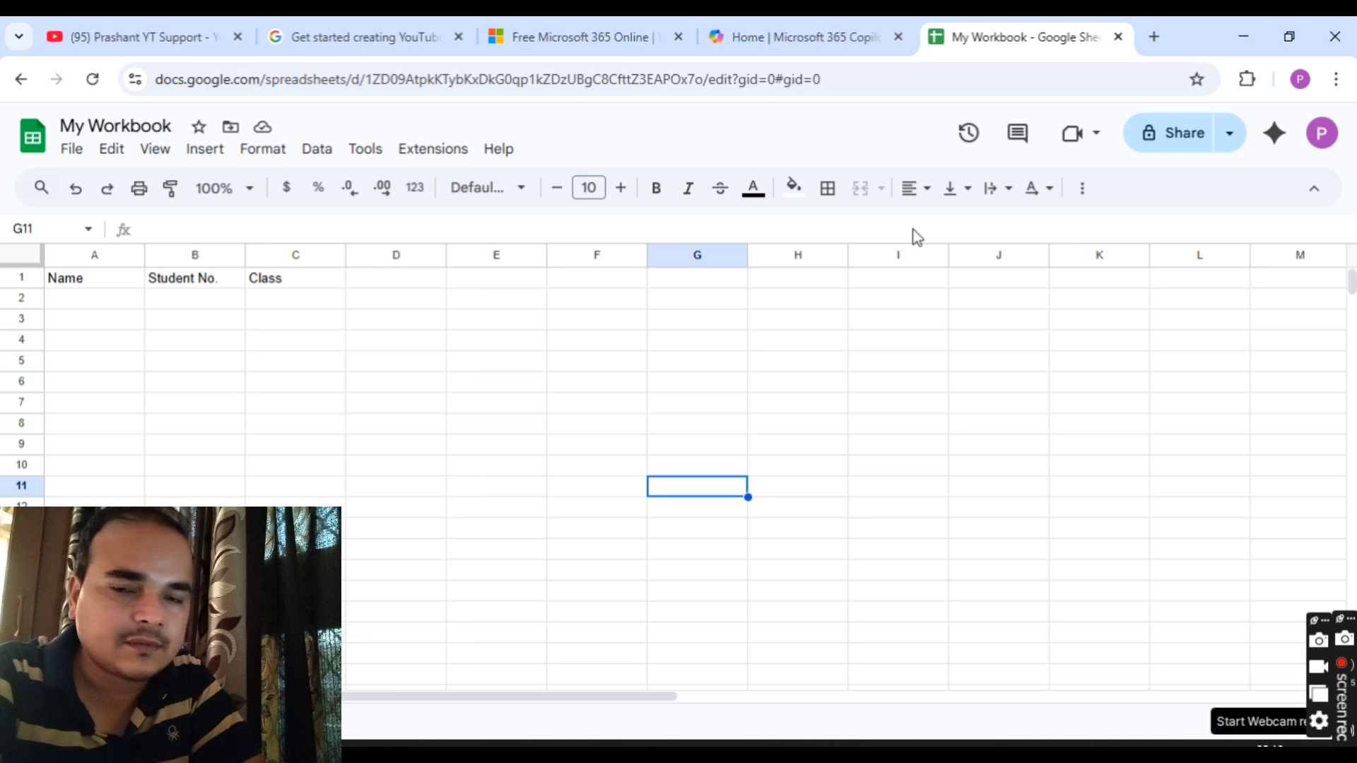
{"action": "left_click", "coordinate": [1159, 139]}
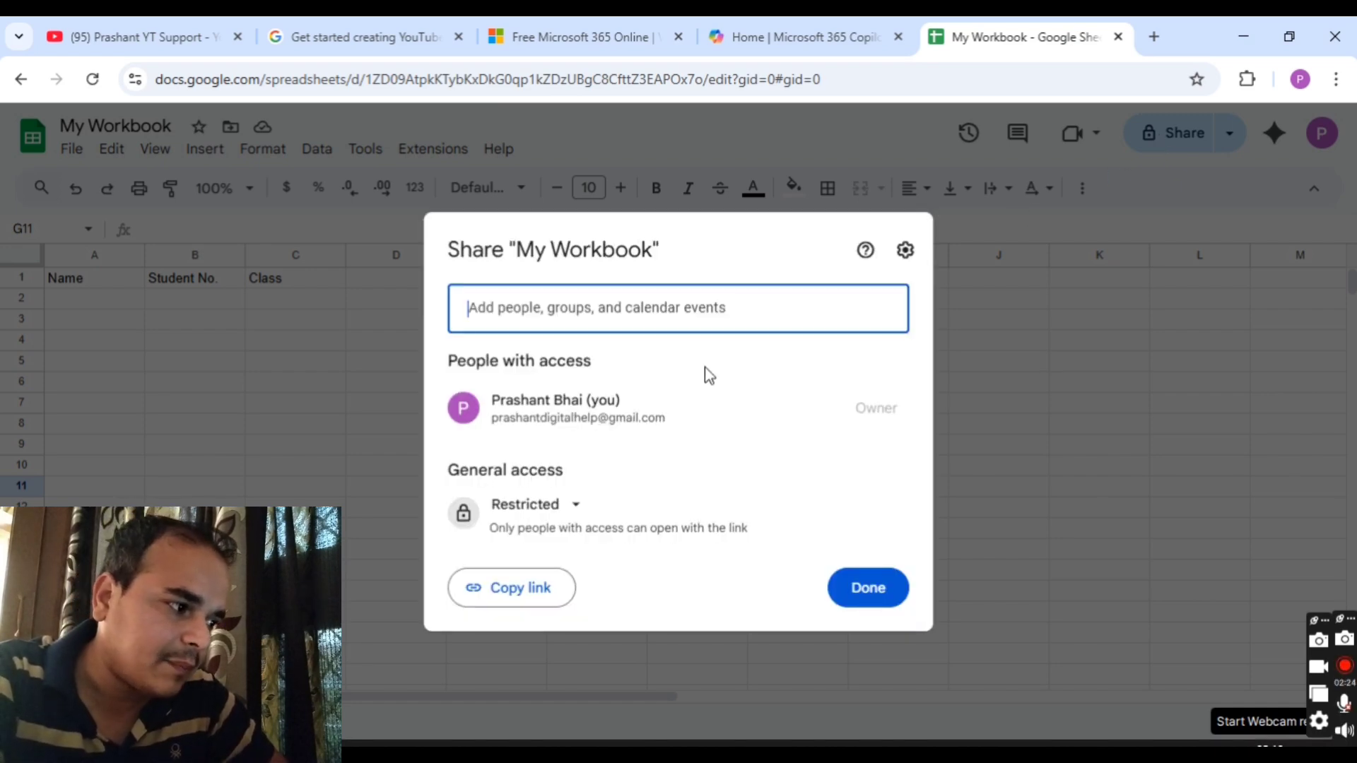
Step: Change general access from Restricted to 'Anyone with the link' and show the link's role choices
{"action": "left_click_drag", "start_coordinate": [448, 474], "coordinate": [579, 473]}
{"action": "left_click", "coordinate": [613, 491]}
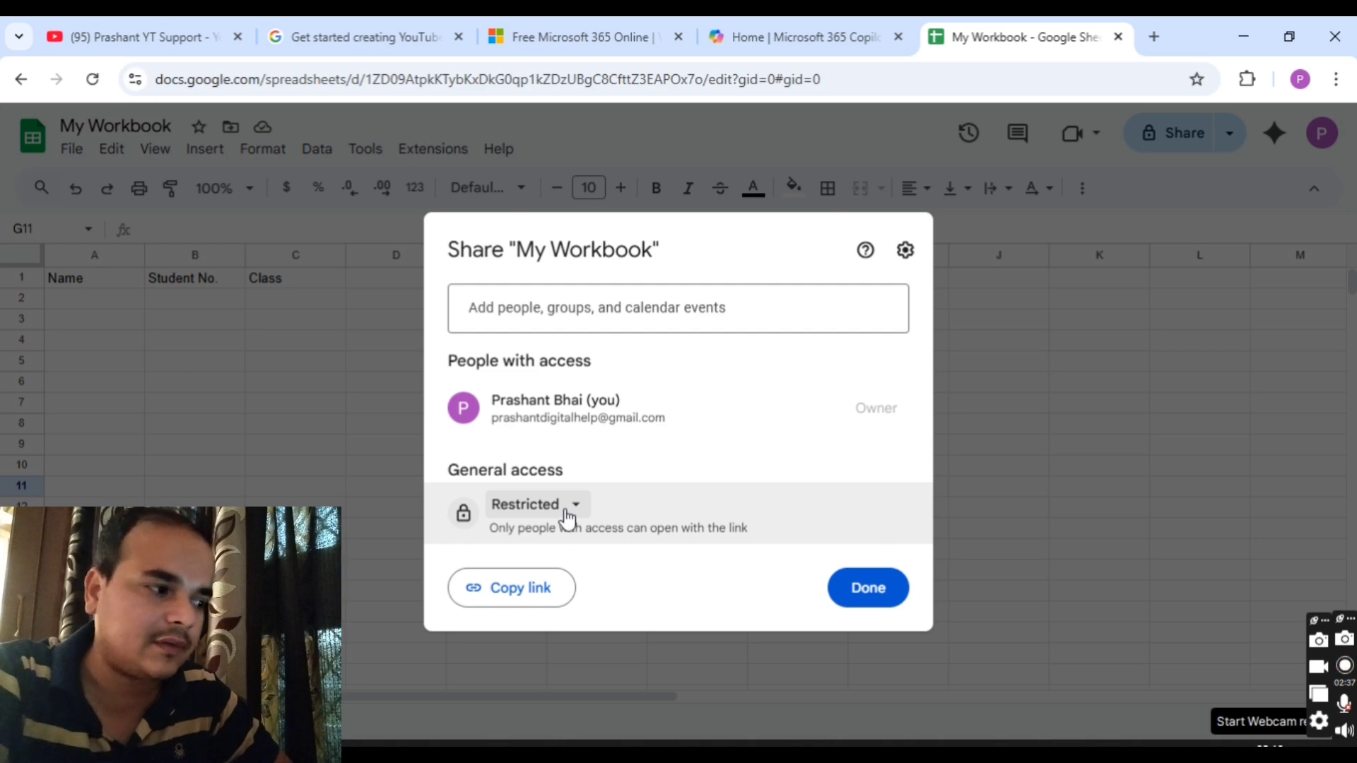
{"action": "left_click", "coordinate": [568, 514]}
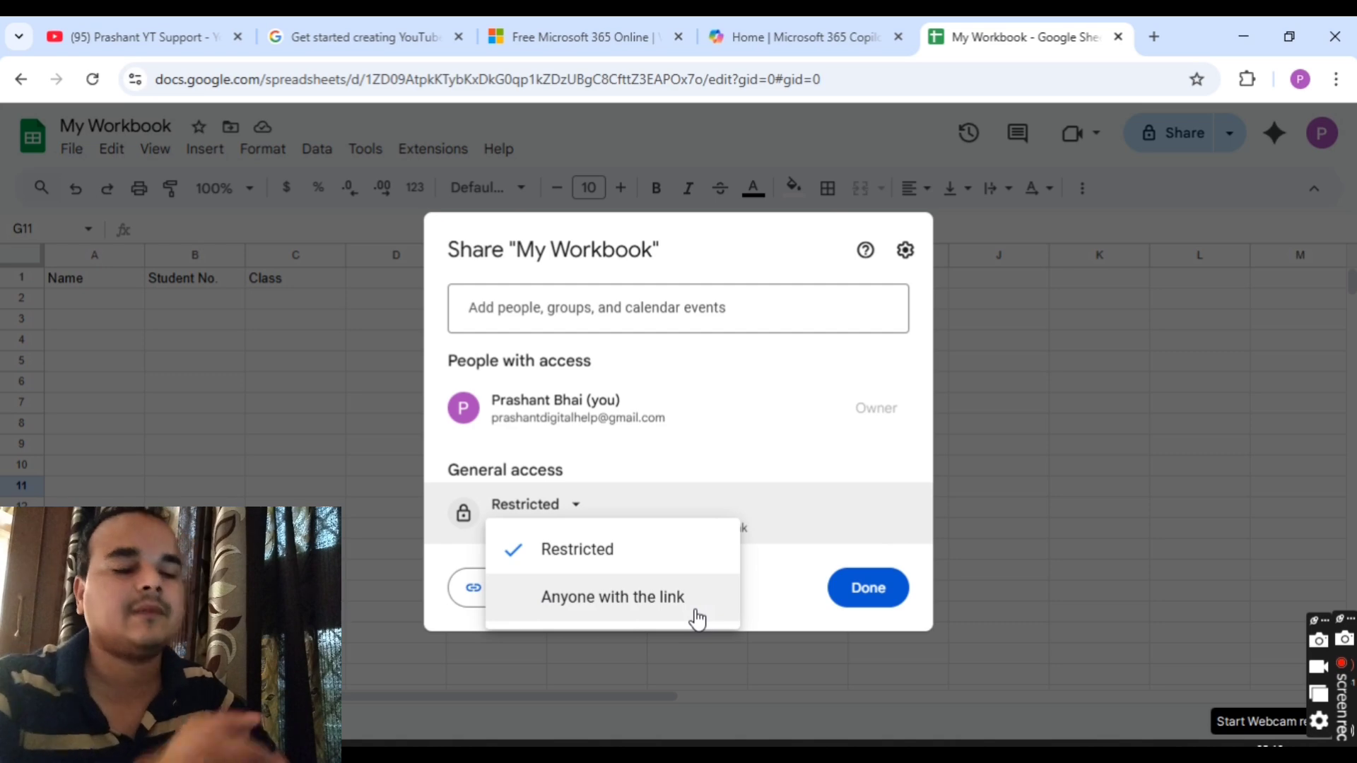
{"action": "left_click", "coordinate": [697, 619]}
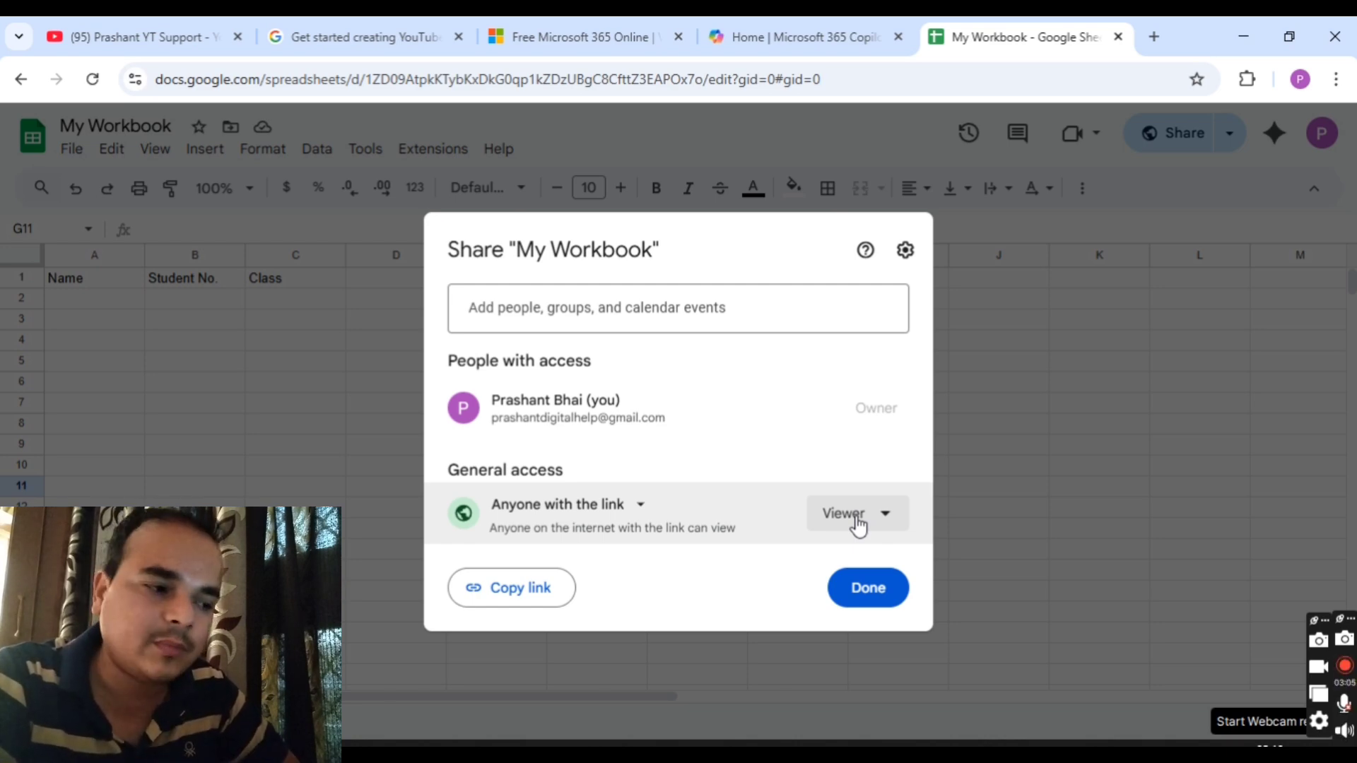
{"action": "left_click", "coordinate": [857, 526]}
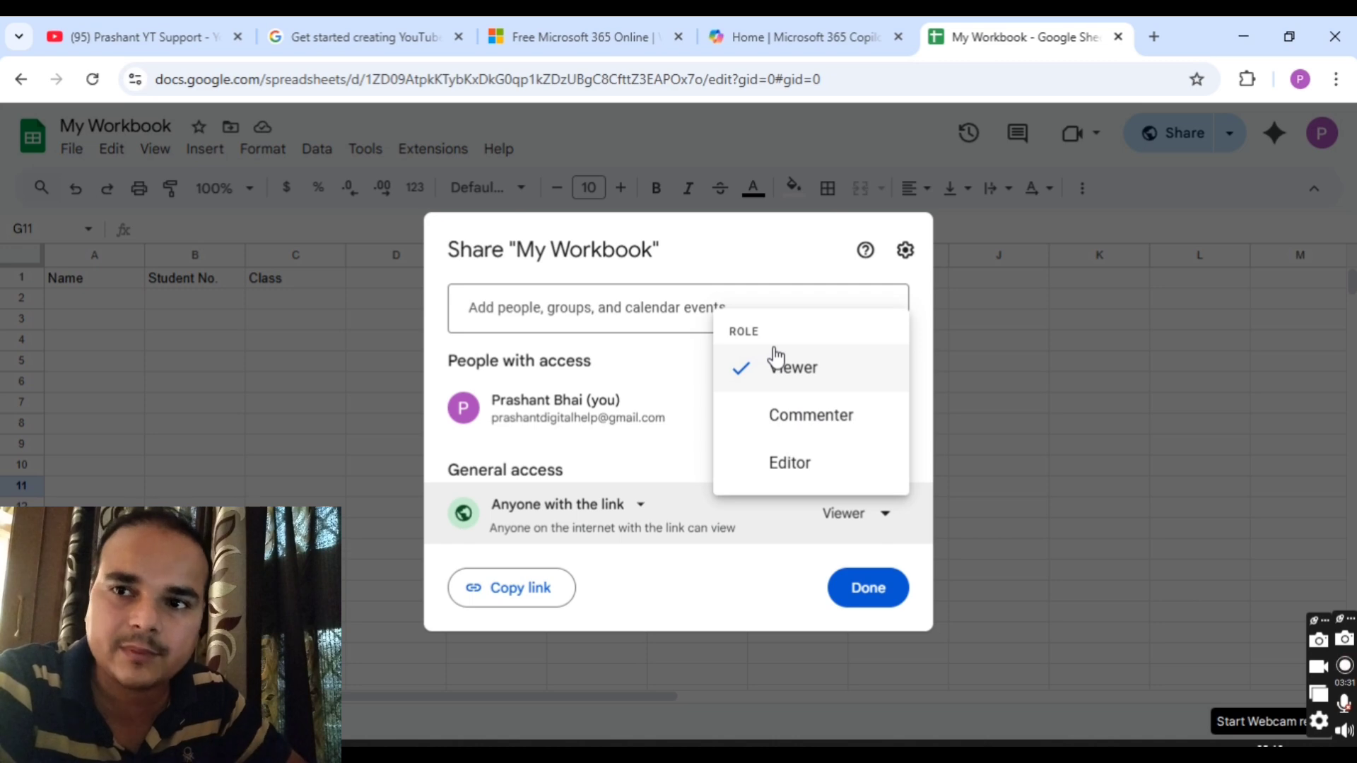
Step: Make the link role Editor, cancel inviting a specific contact, and close sharing
{"action": "left_click", "coordinate": [803, 468]}
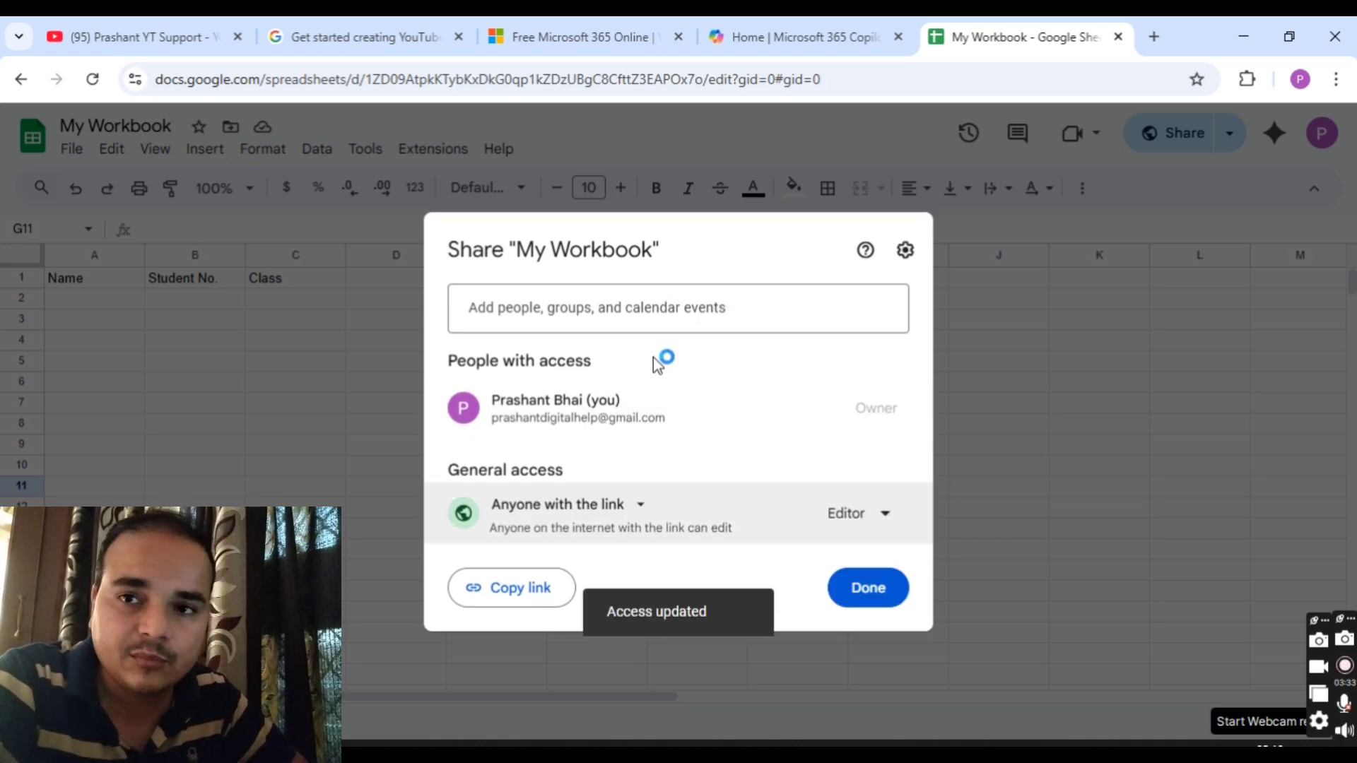
{"action": "left_click", "coordinate": [724, 311]}
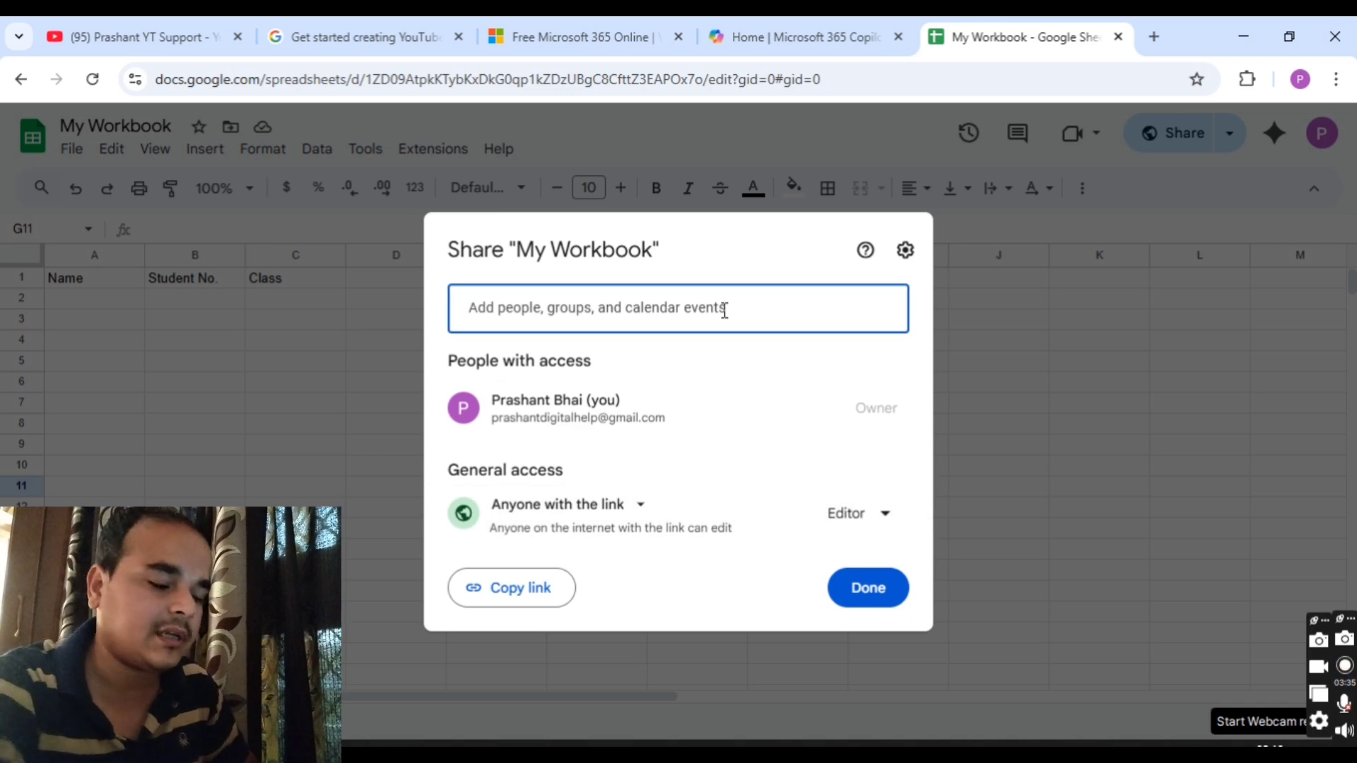
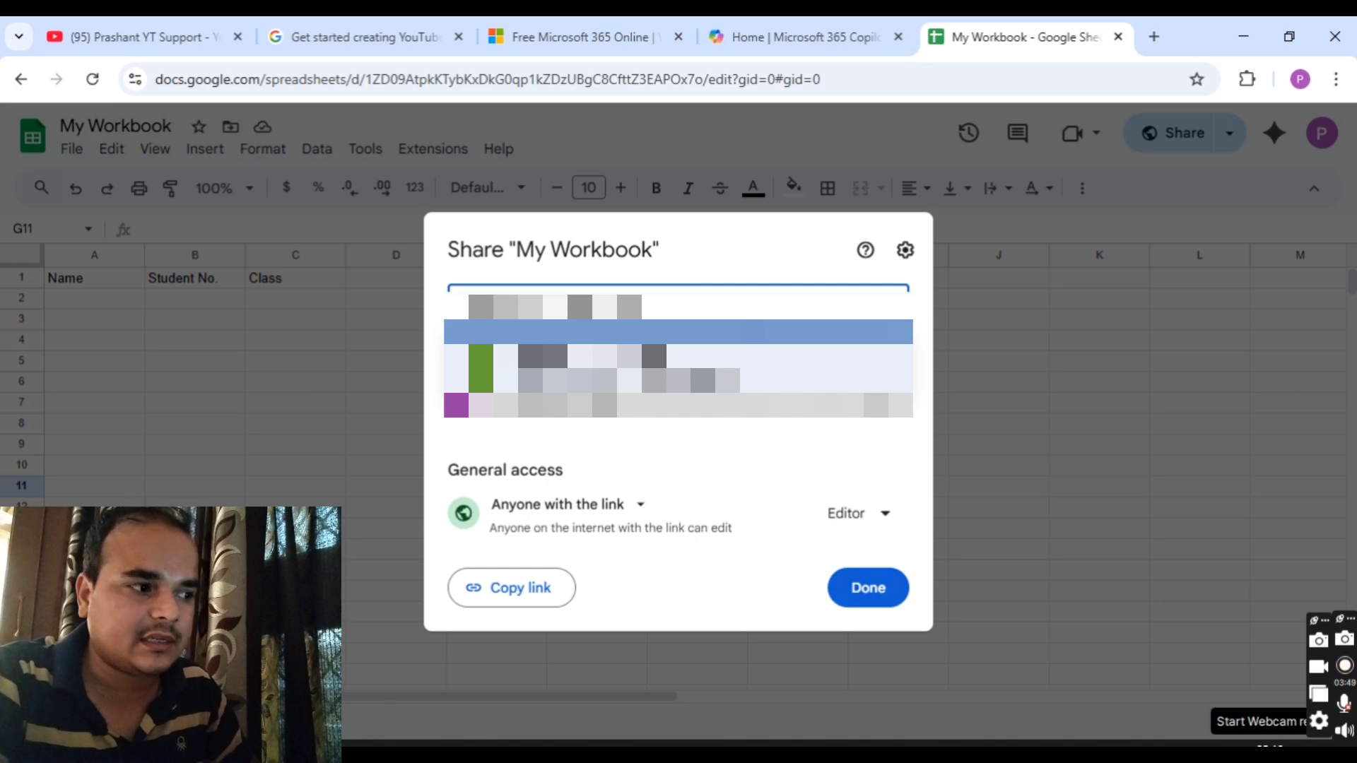
{"action": "key", "text": "Return"}
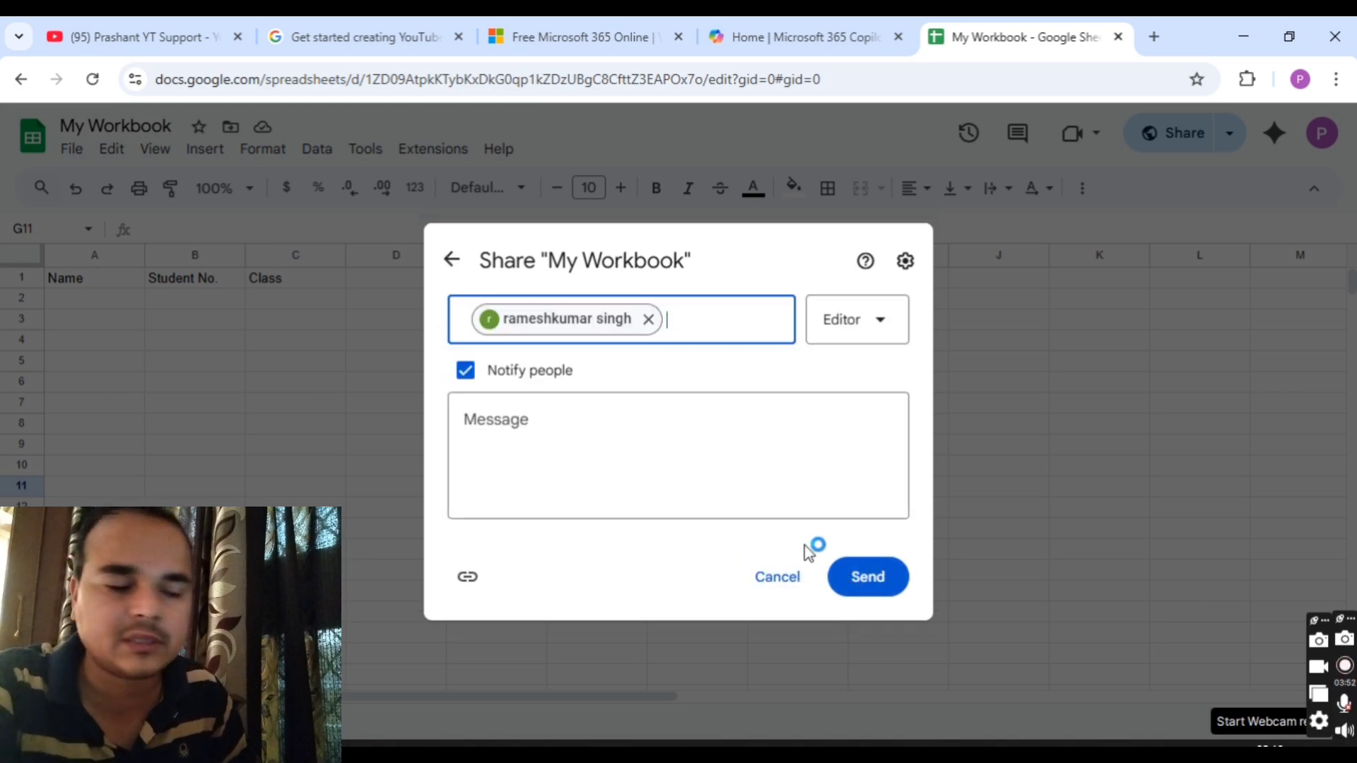
{"action": "left_click", "coordinate": [793, 578]}
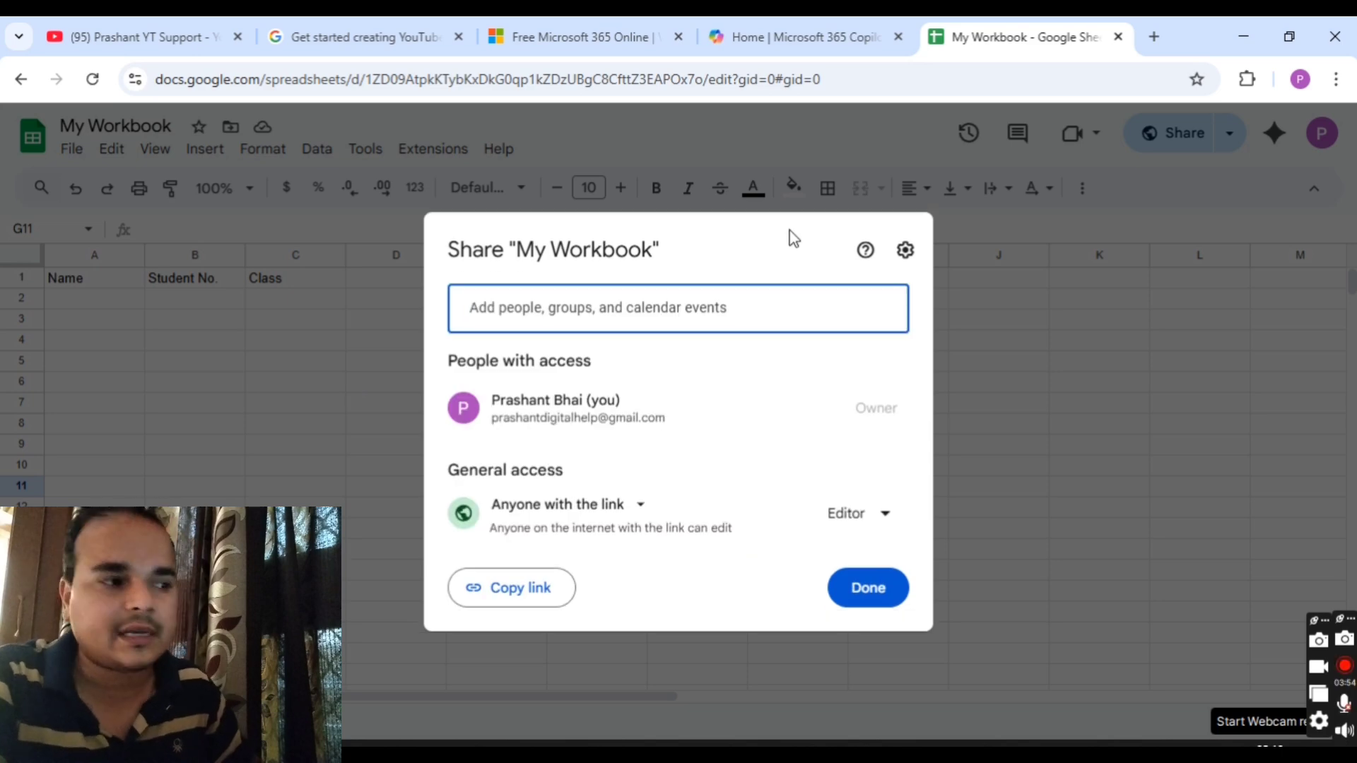
{"action": "left_click", "coordinate": [868, 588]}
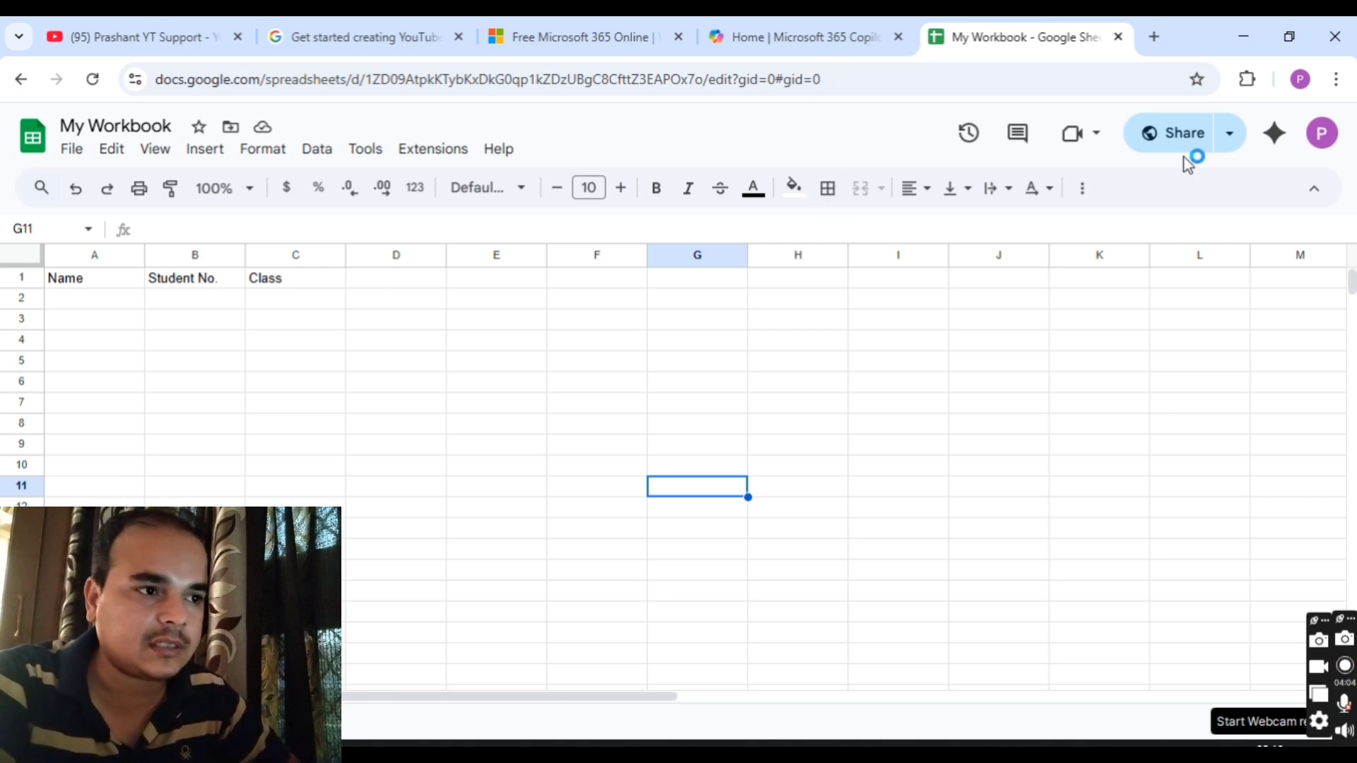
Step: Copy My Workbook's editable link from the Share dialog and close it
{"action": "left_click", "coordinate": [1153, 136]}
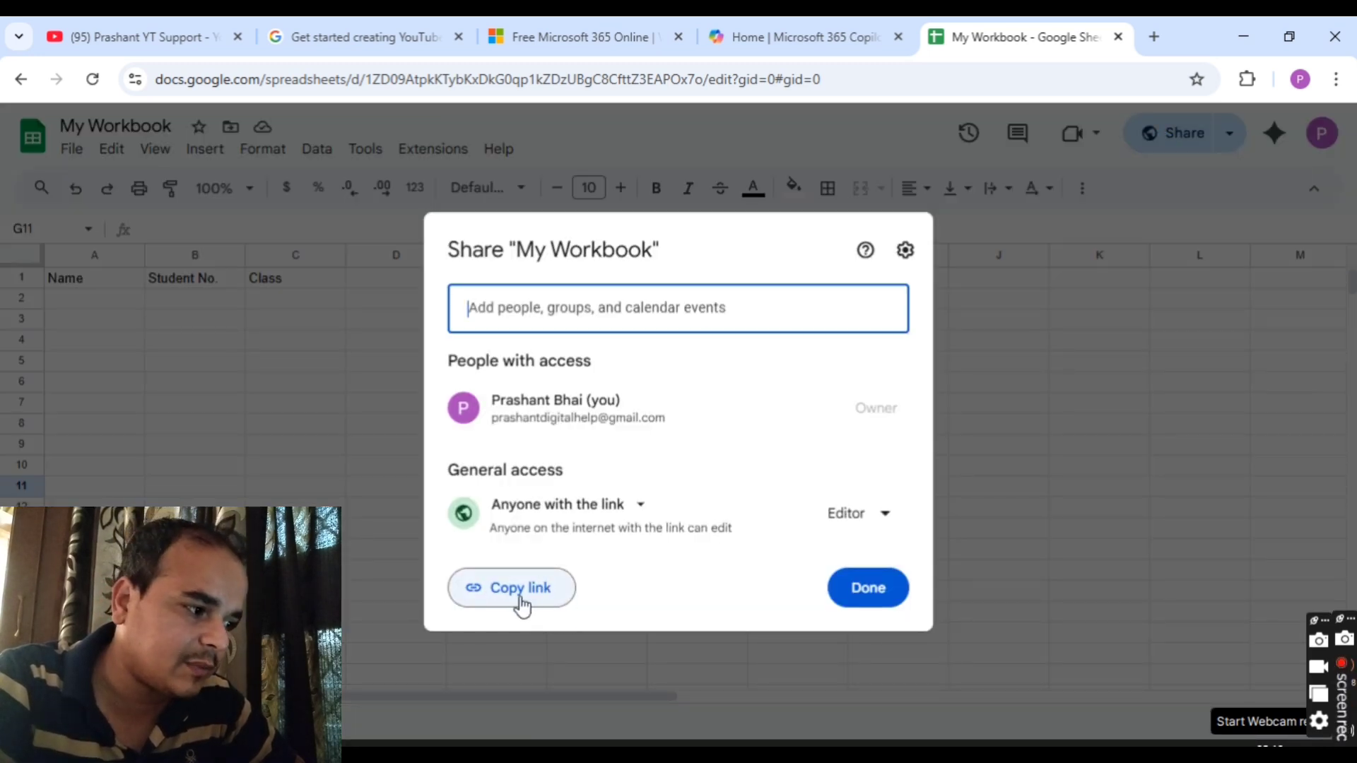
{"action": "left_click", "coordinate": [542, 590]}
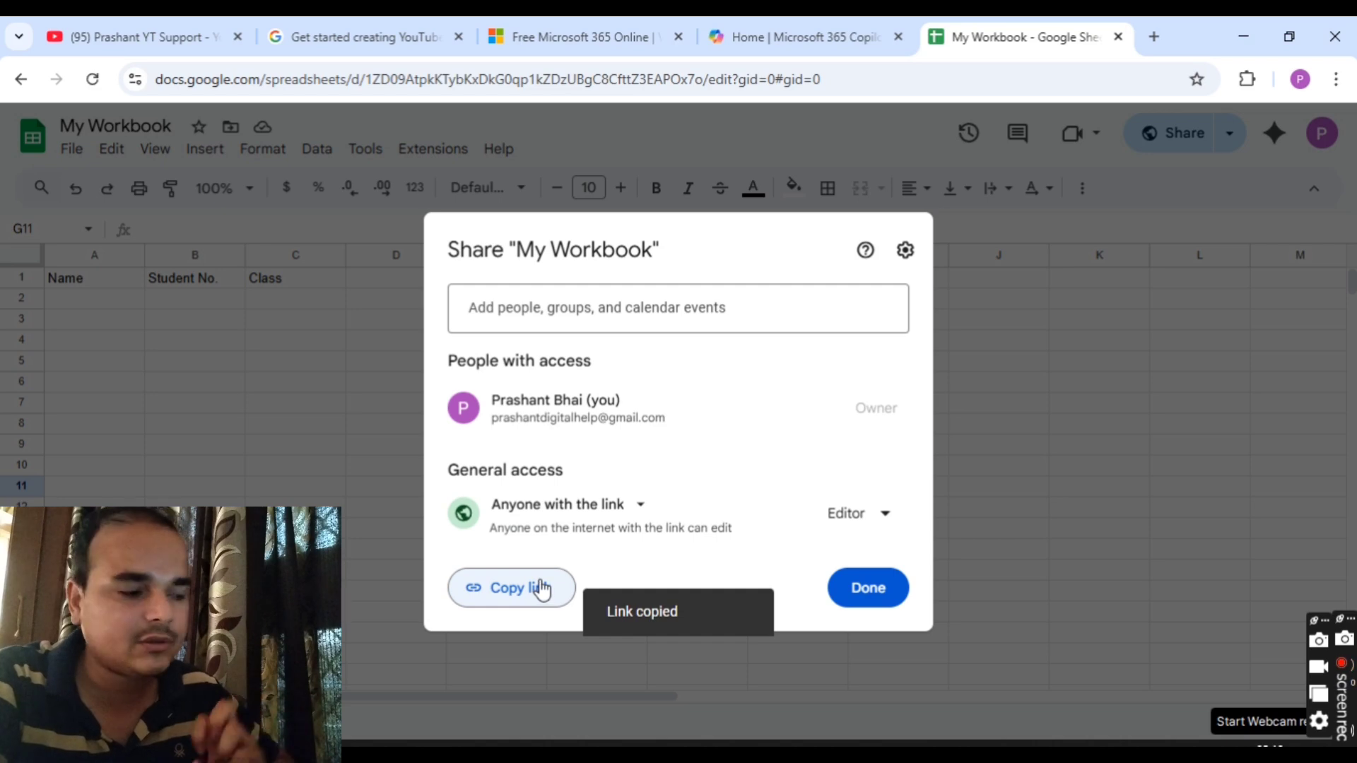
{"action": "left_click", "coordinate": [1257, 623]}
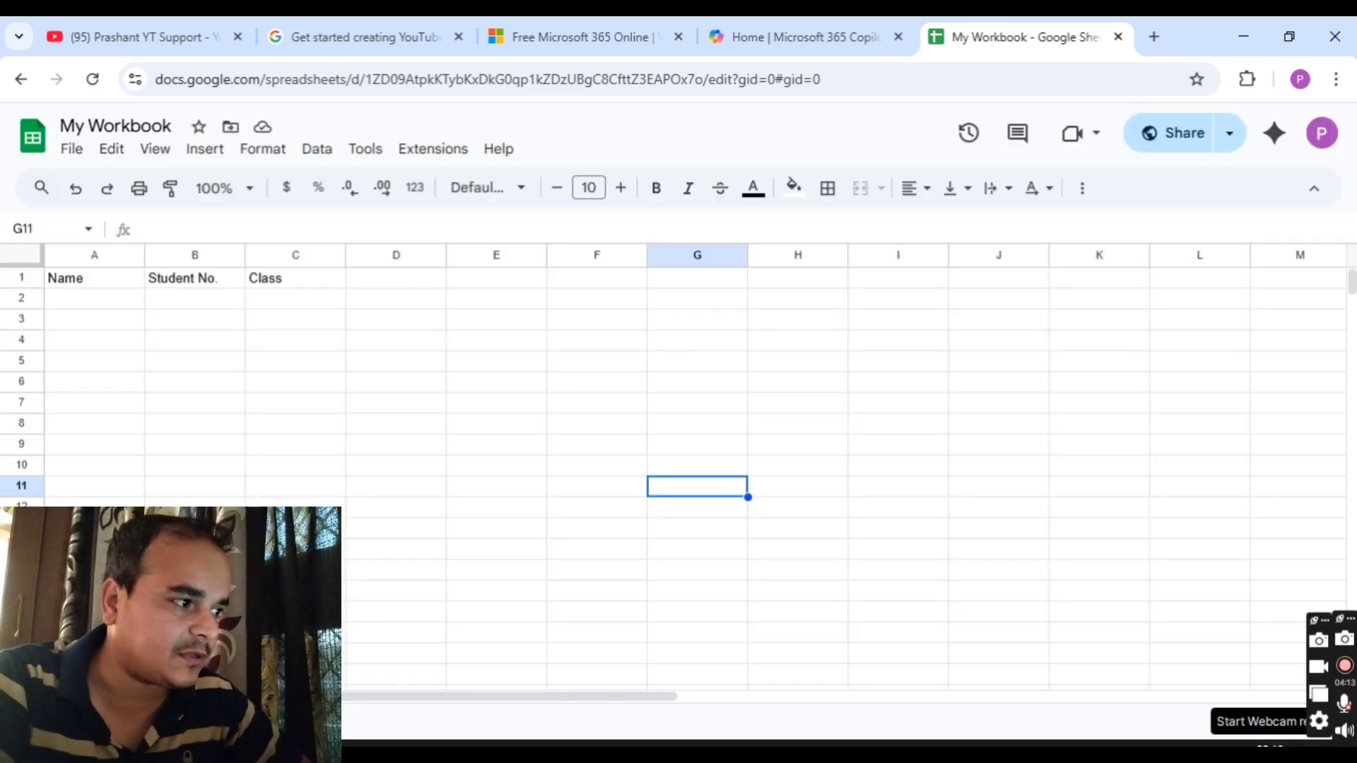
Step: Paste the sheet link into a WhatsApp Web chat's message box, then return to My Workbook
{"action": "key", "text": "alt+Tab"}
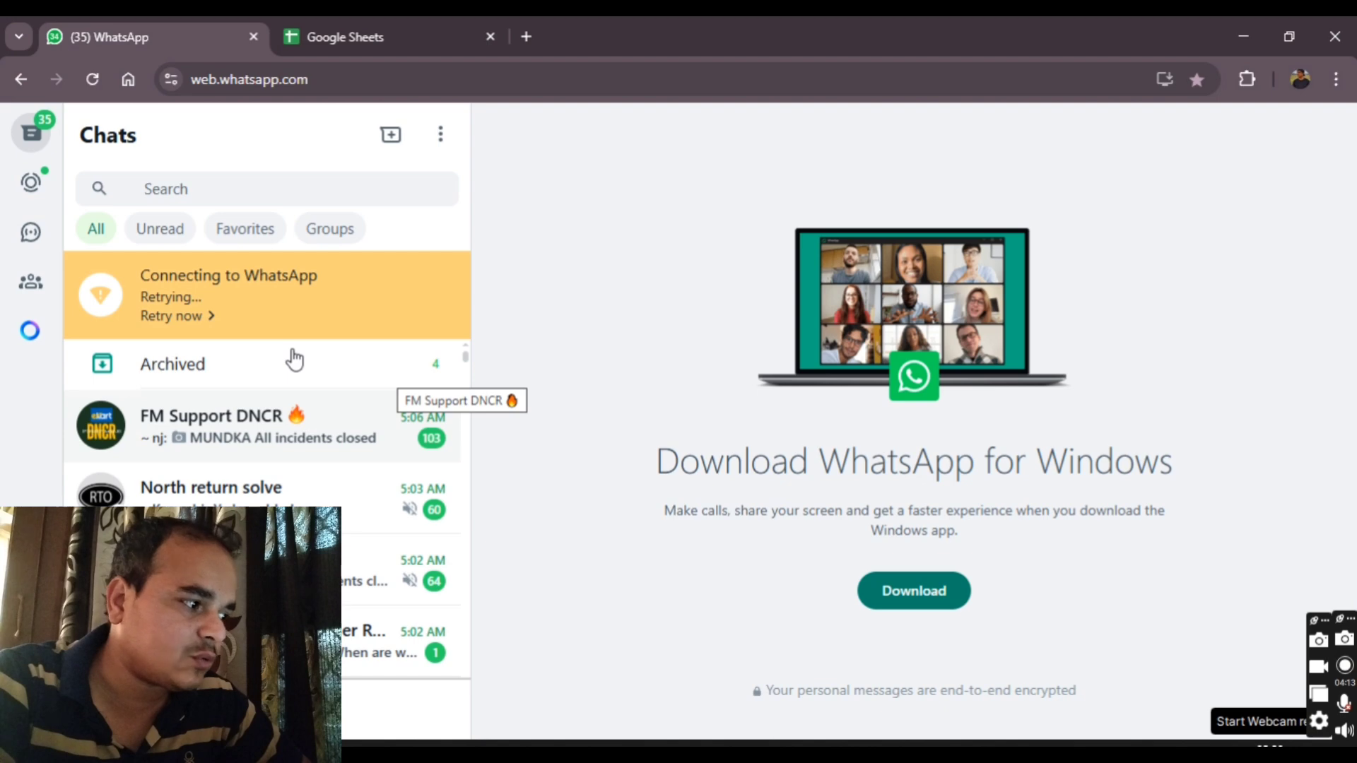
{"action": "scroll", "coordinate": [181, 488], "scroll_direction": "down", "scroll_amount": 10}
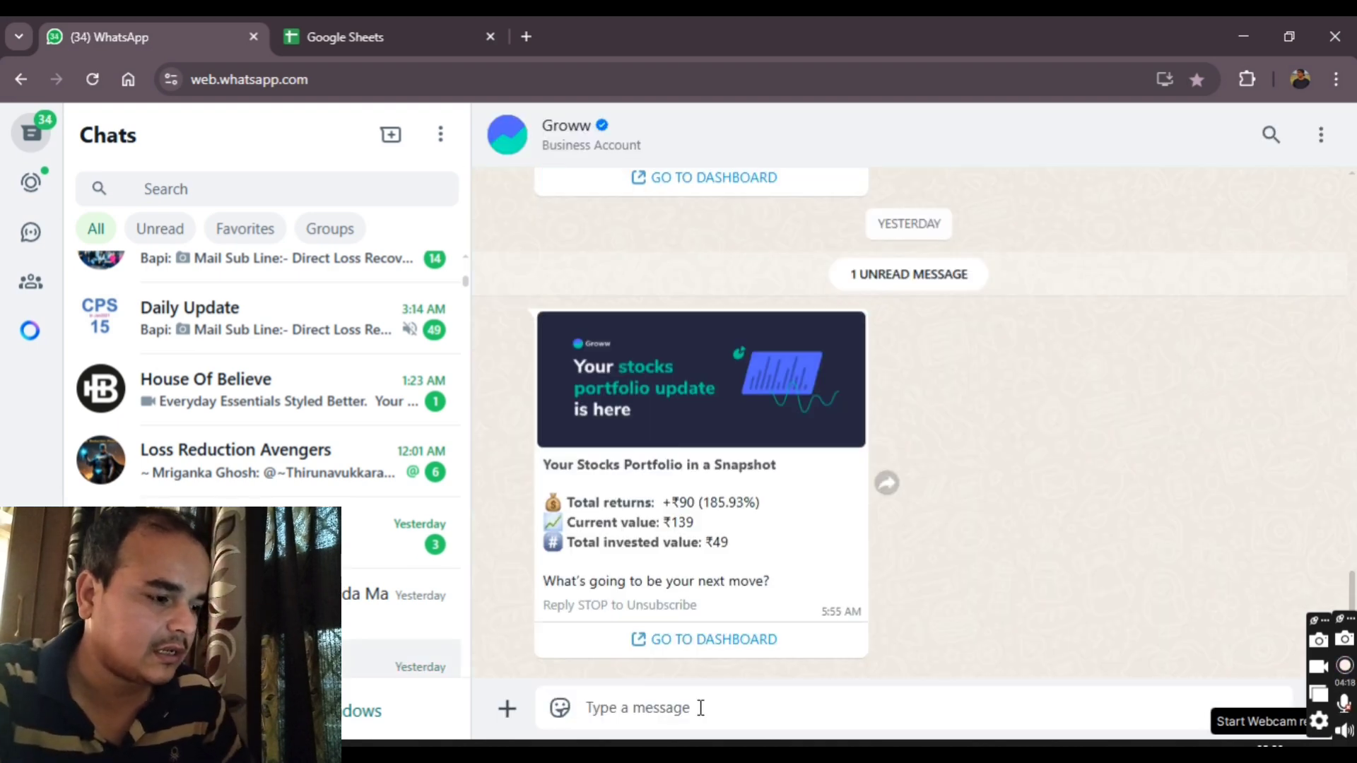
{"action": "key", "text": "ctrl+v"}
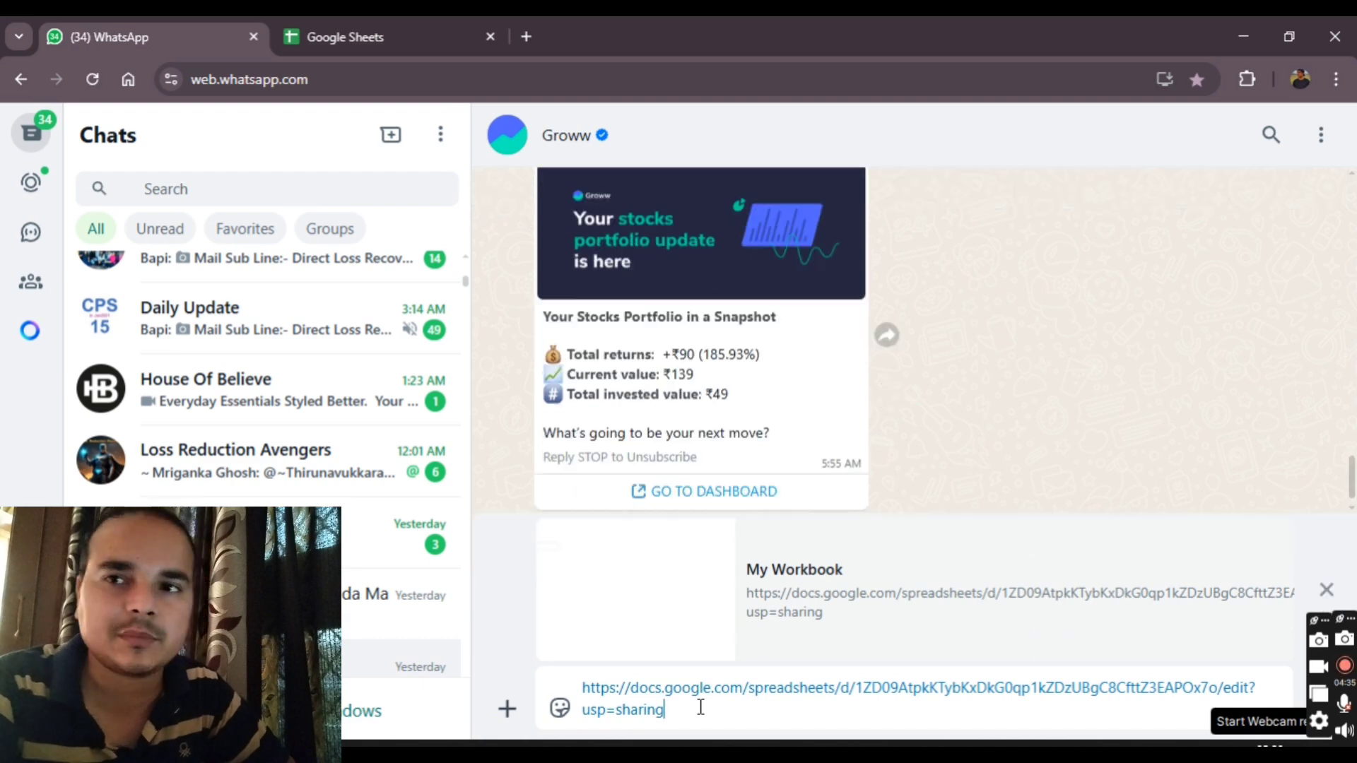
{"action": "left_click", "coordinate": [402, 35]}
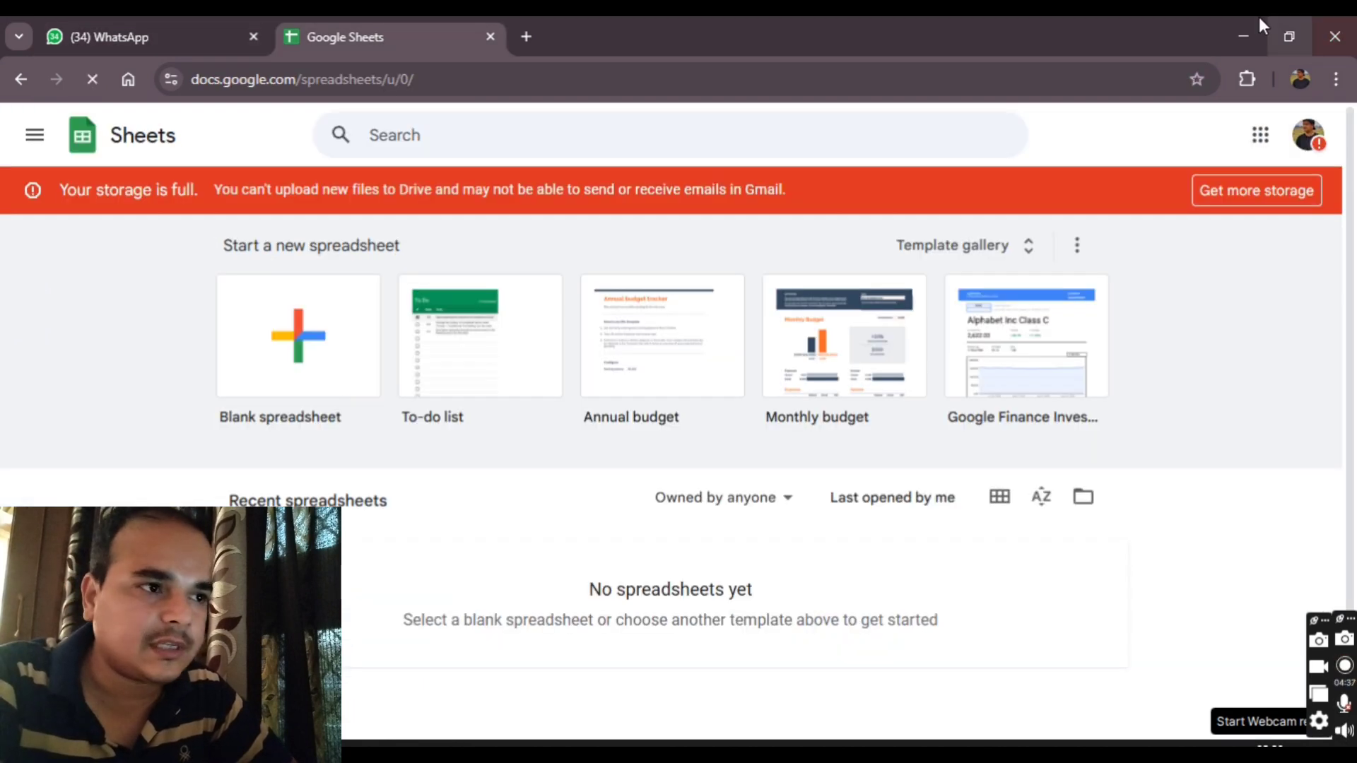
{"action": "left_click", "coordinate": [1259, 26]}
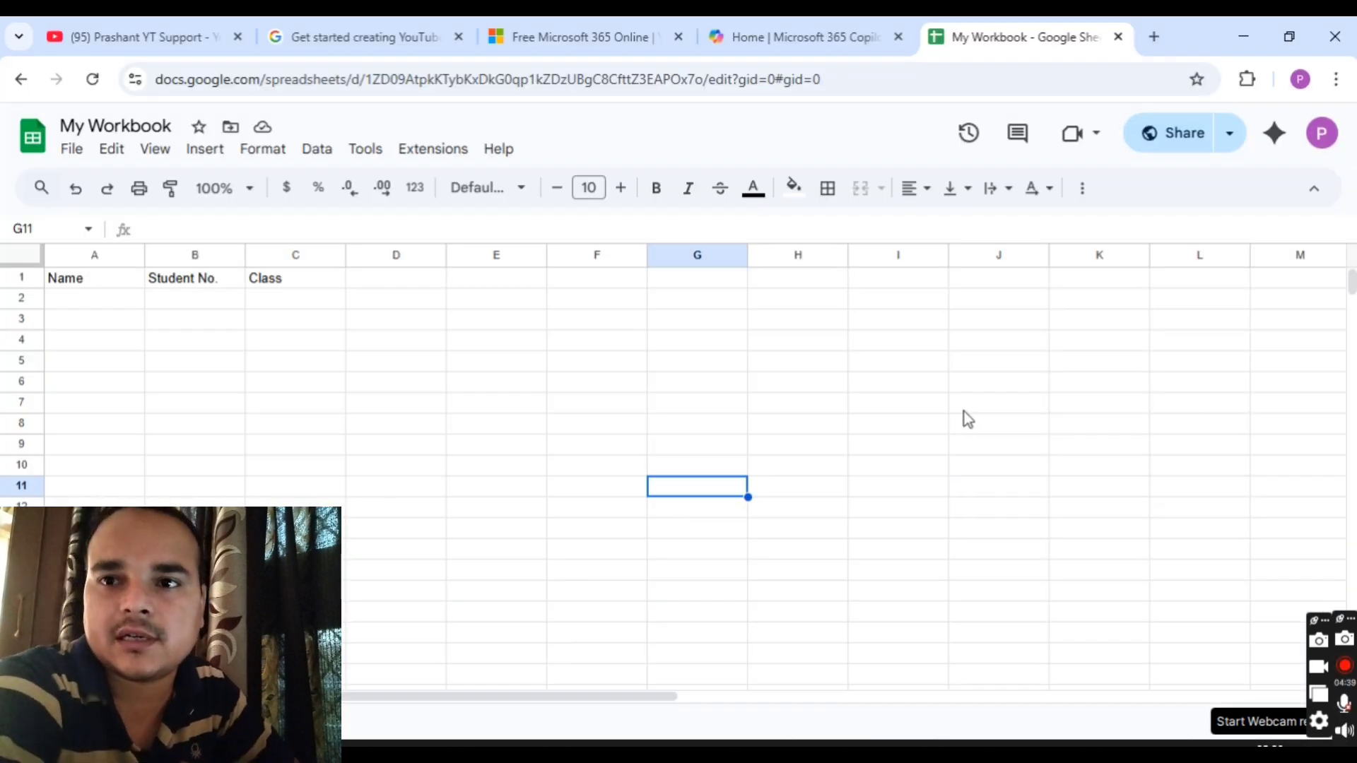